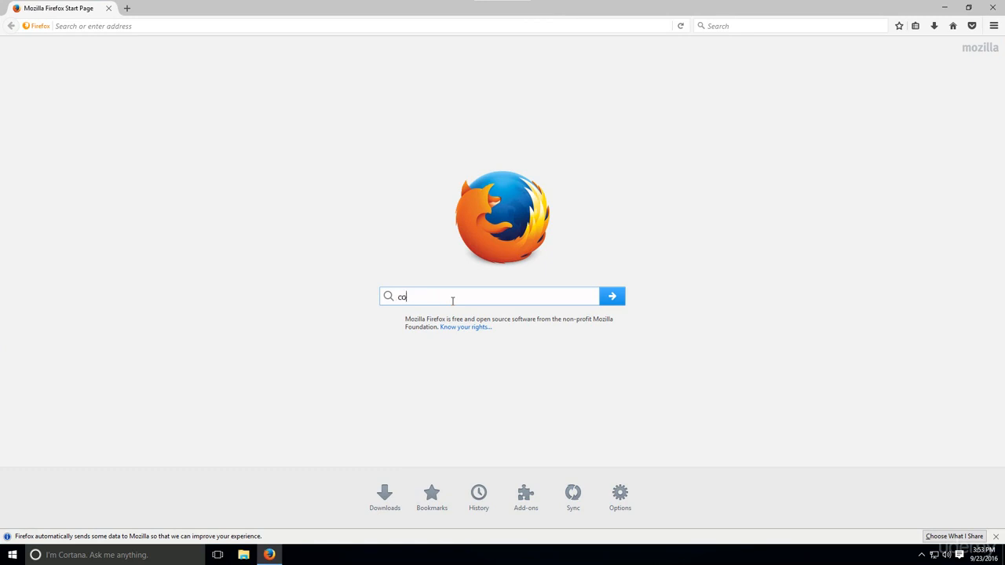
Search the web for codeblocks and open the official Code::Blocks website from the English-language results
key("Return")
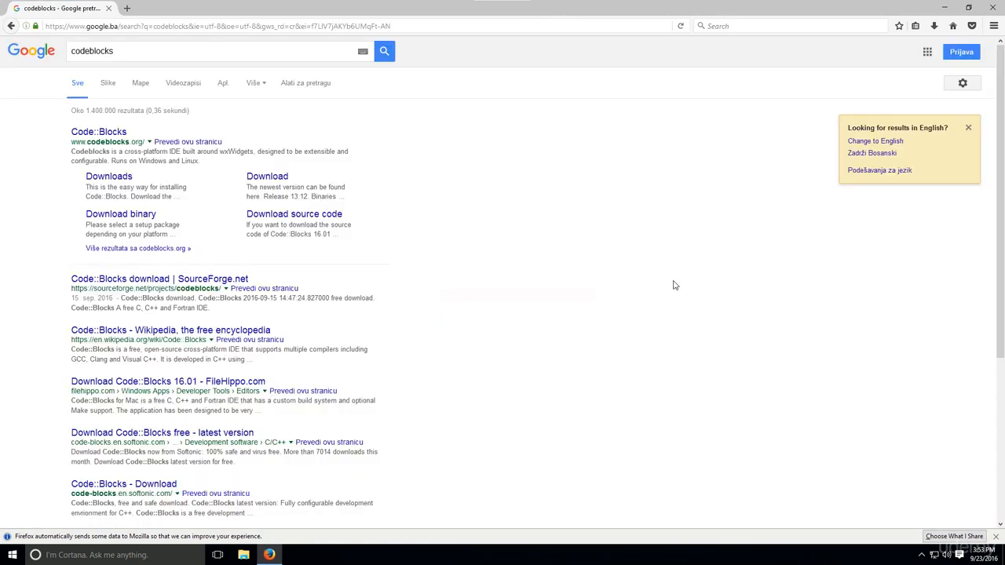
left_click(882, 141)
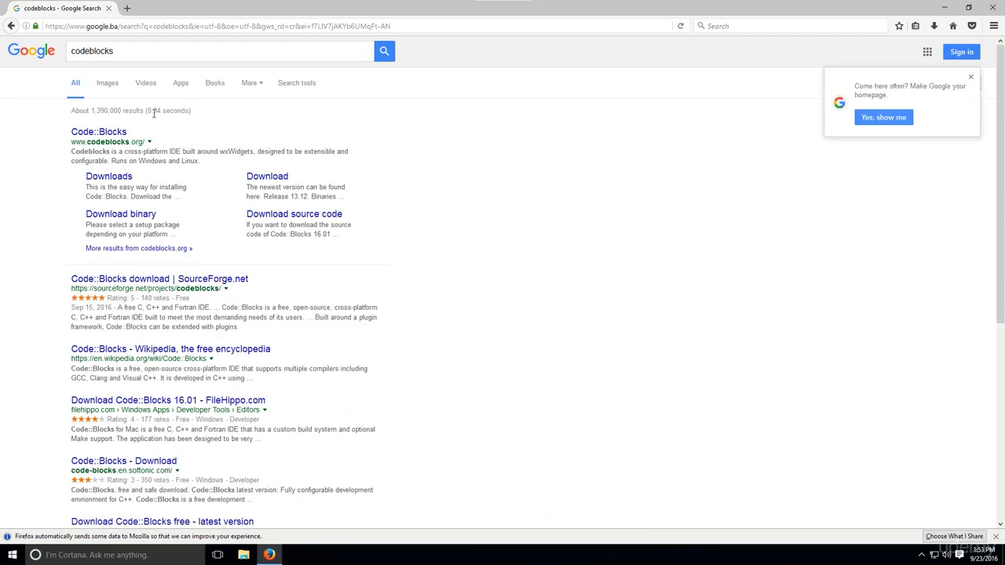
left_click(110, 132)
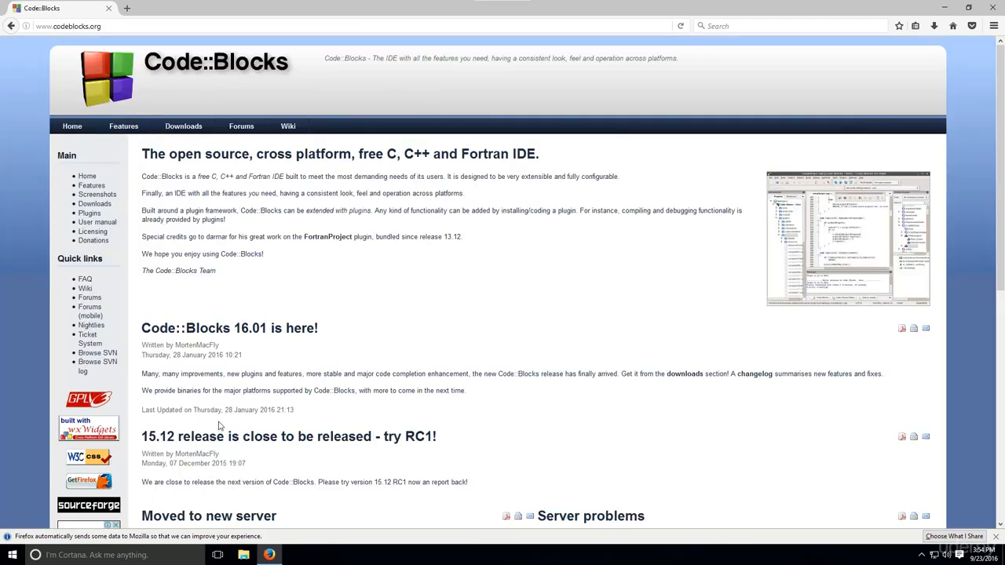
Find the Windows binary releases on the site and download codeblocks-16.01mingw-setup.exe from Sourceforge.net, saving the file
left_click(181, 127)
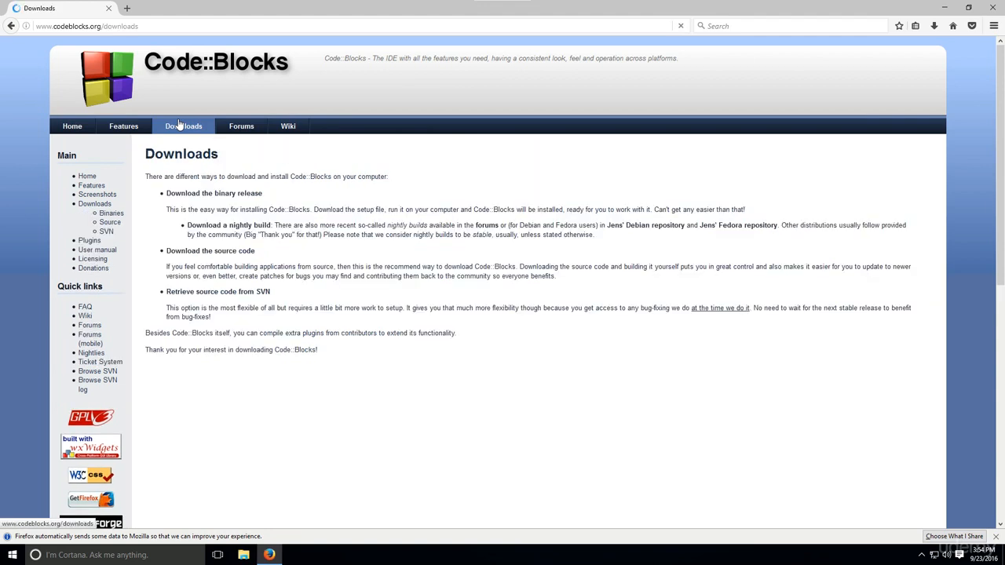
left_click(218, 196)
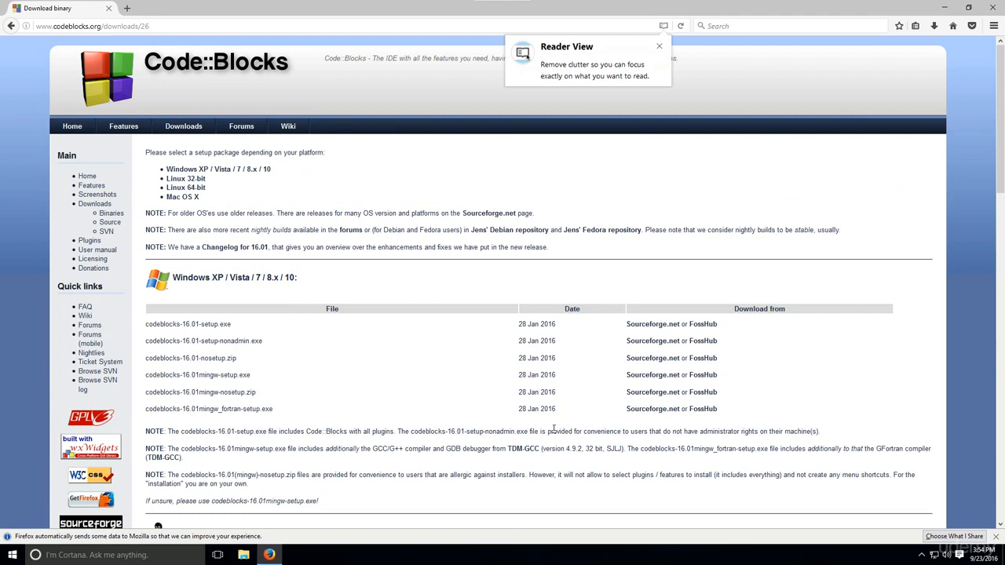
key("ctrl+plus")
key("ctrl+plus")
key("ctrl+plus")
key("ctrl+plus")
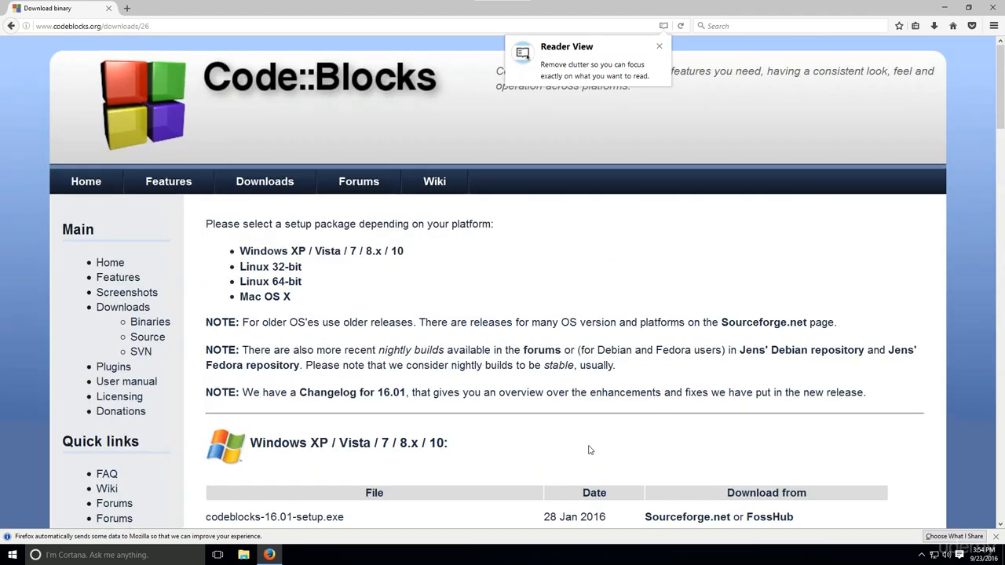
scroll(589, 450, "down", 5)
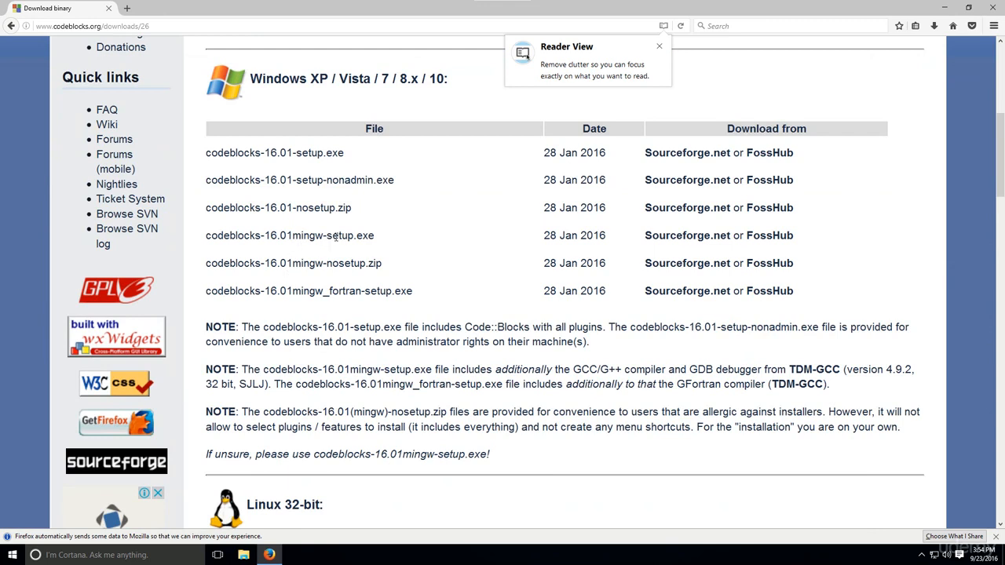
left_click(660, 240)
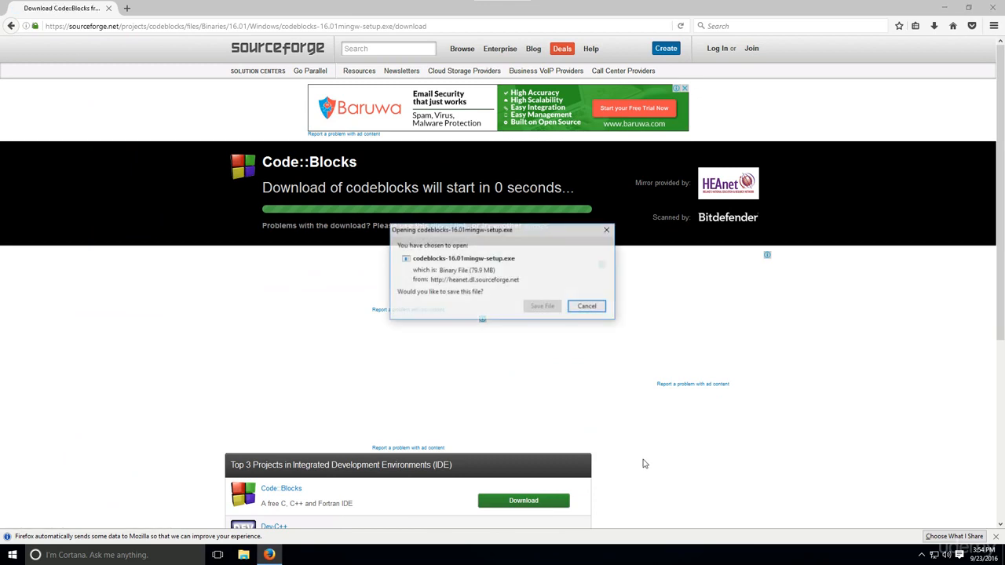
left_click(547, 307)
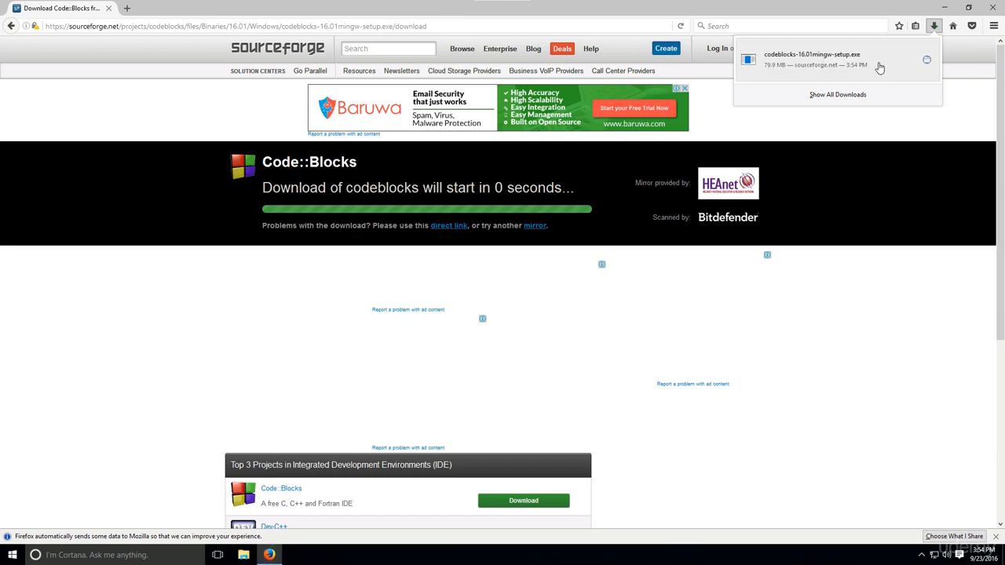
Launch the downloaded setup file, allow it to make changes to the PC, and minimize the browser
left_click(861, 64)
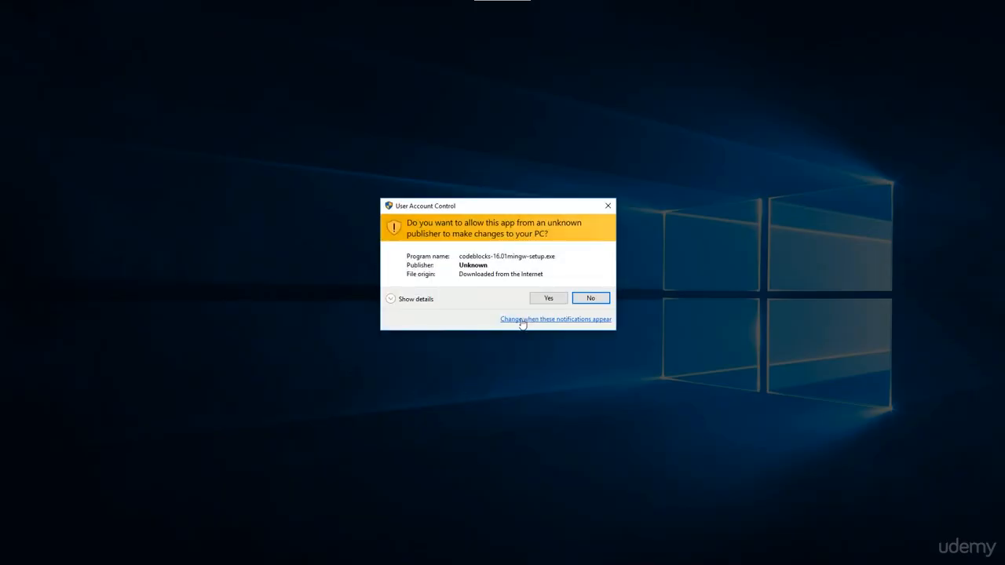
left_click(546, 298)
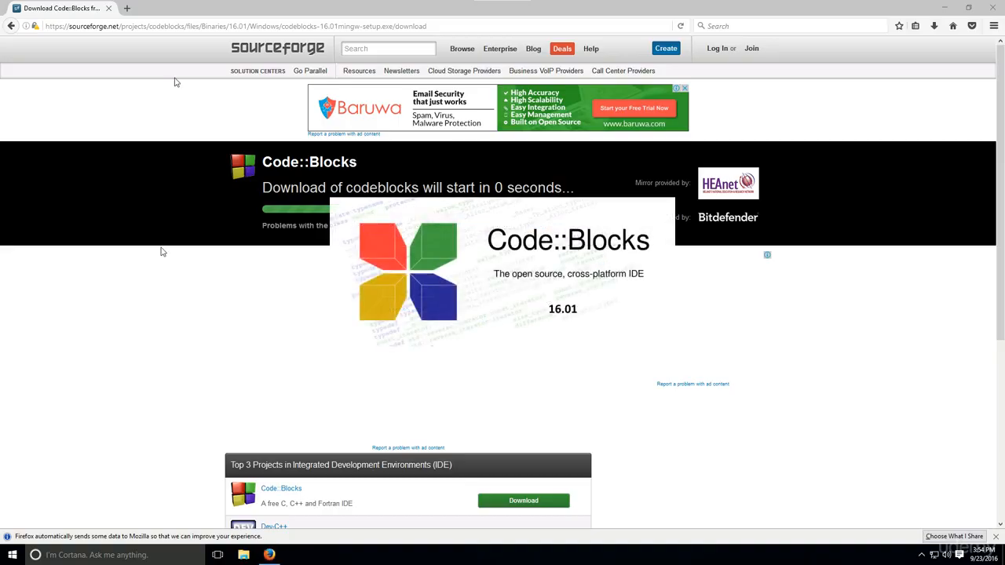
left_click(949, 10)
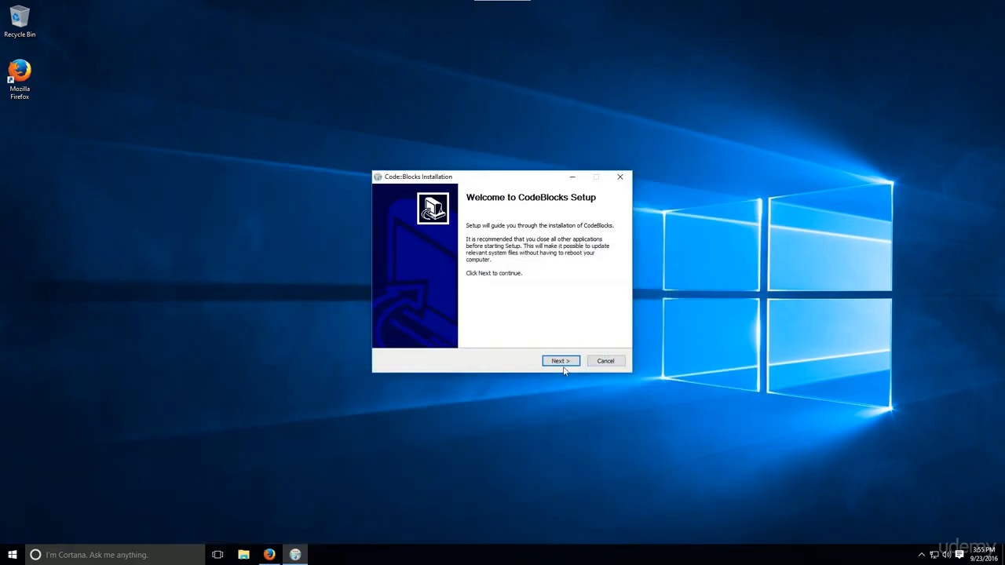
Accept the licence and install Code::Blocks with the Full set of components, including the MinGW Compiler Suite, in the default folder
left_click(560, 361)
left_click(562, 361)
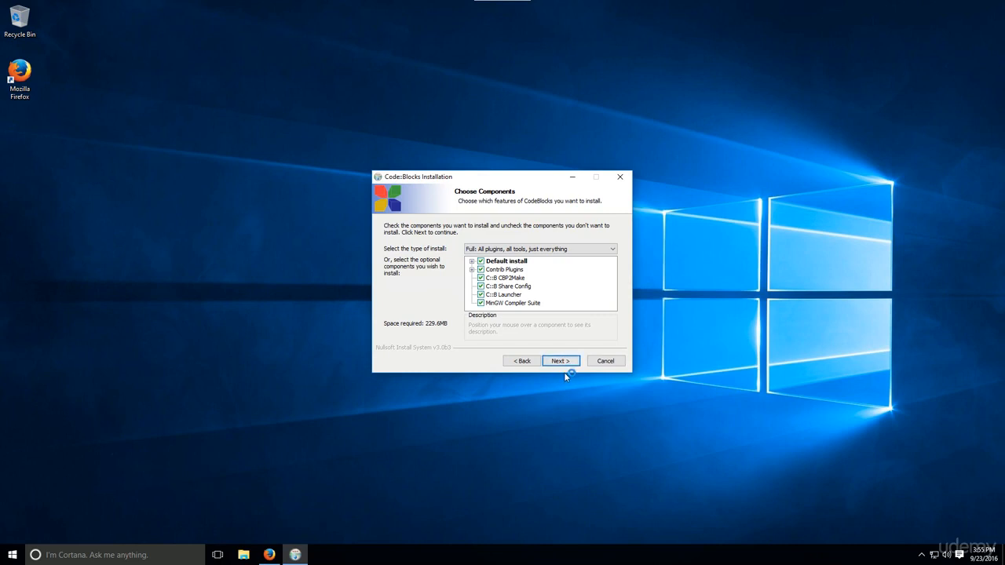
left_click(568, 362)
left_click(560, 361)
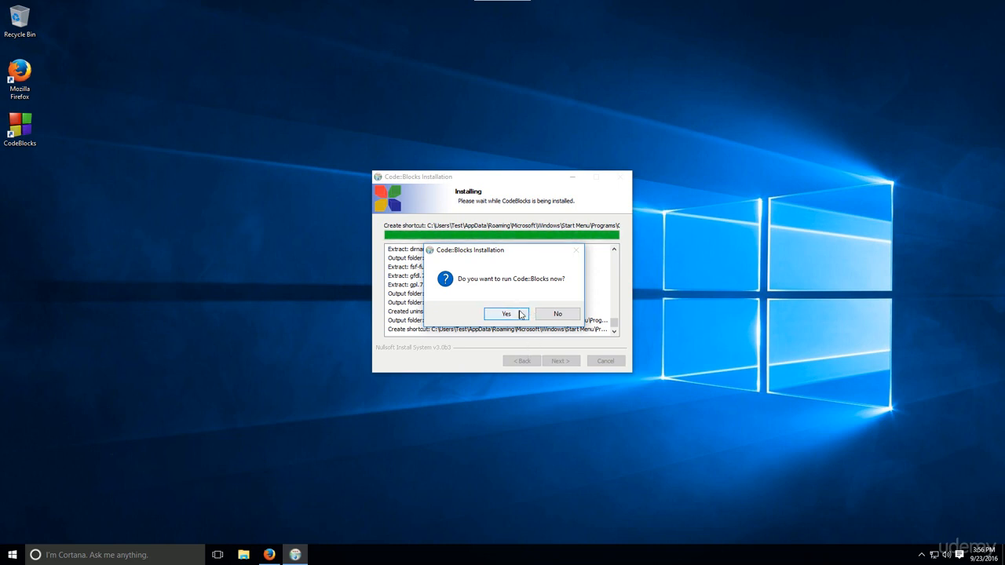
Run Code::Blocks from the installer, accepting GNU GCC Compiler as default and associating the IDE with every supported file type
left_click(519, 314)
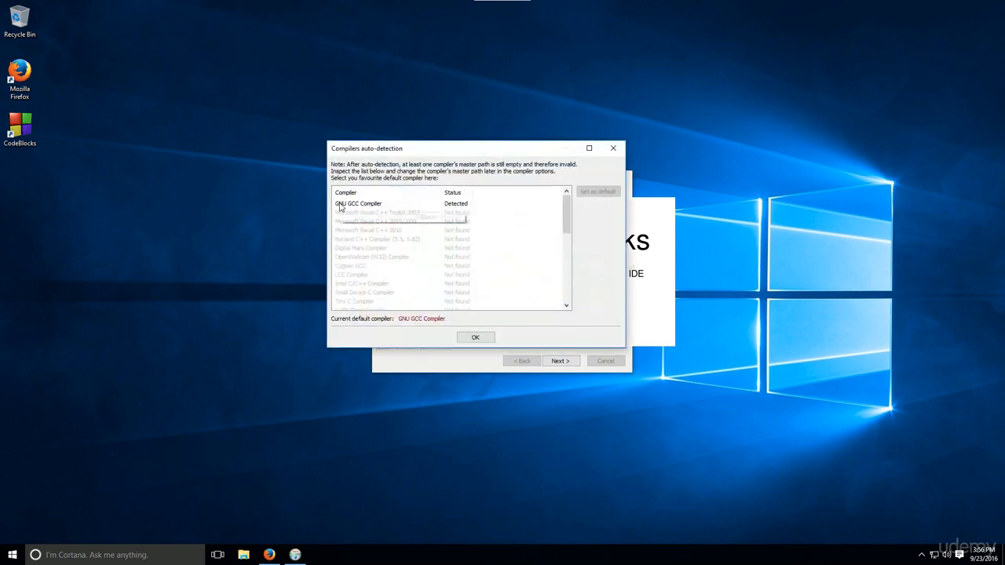
left_click(380, 204)
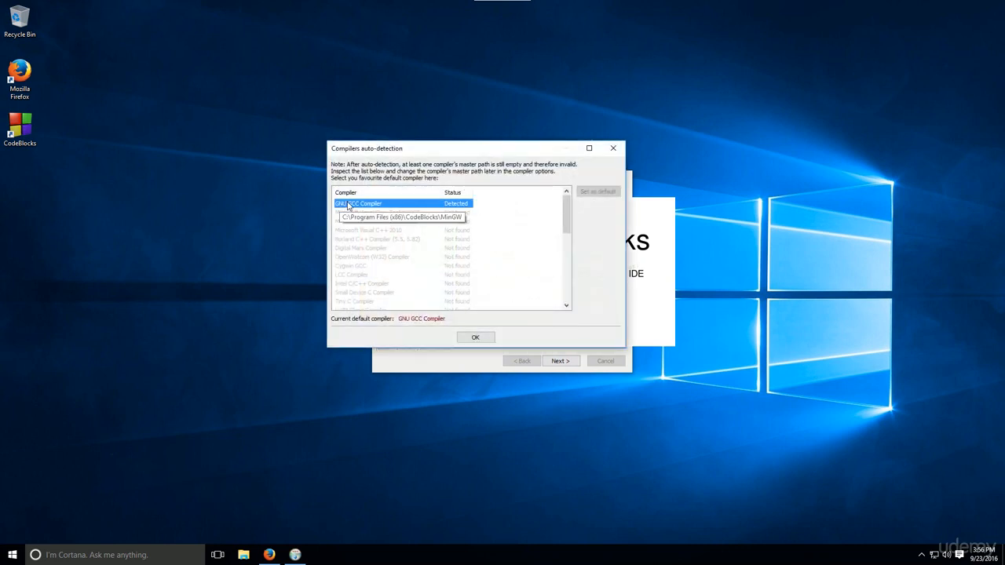
left_click(469, 339)
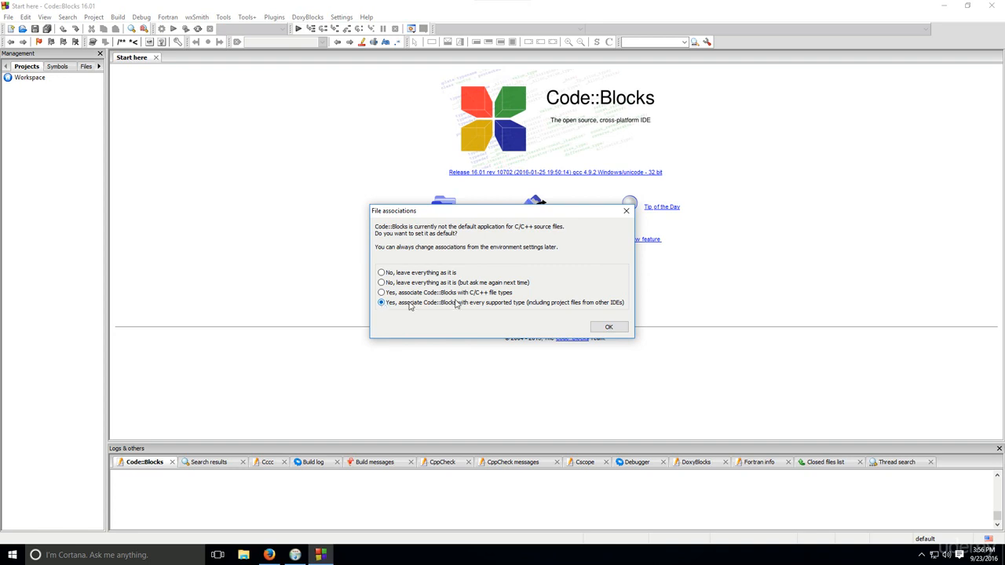
left_click(606, 327)
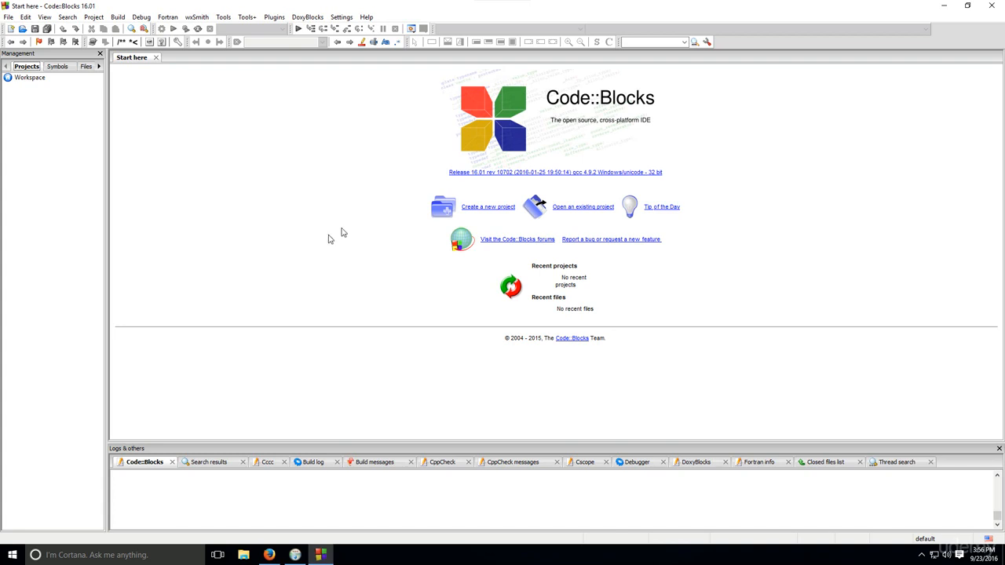
Start a new console application project with C++ as its language
left_click(475, 210)
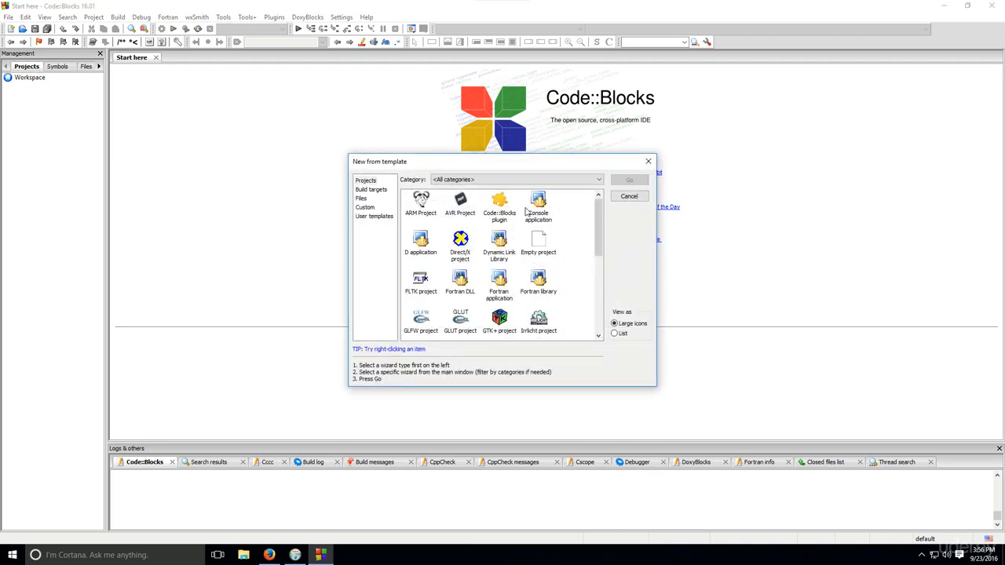
double_click(529, 209)
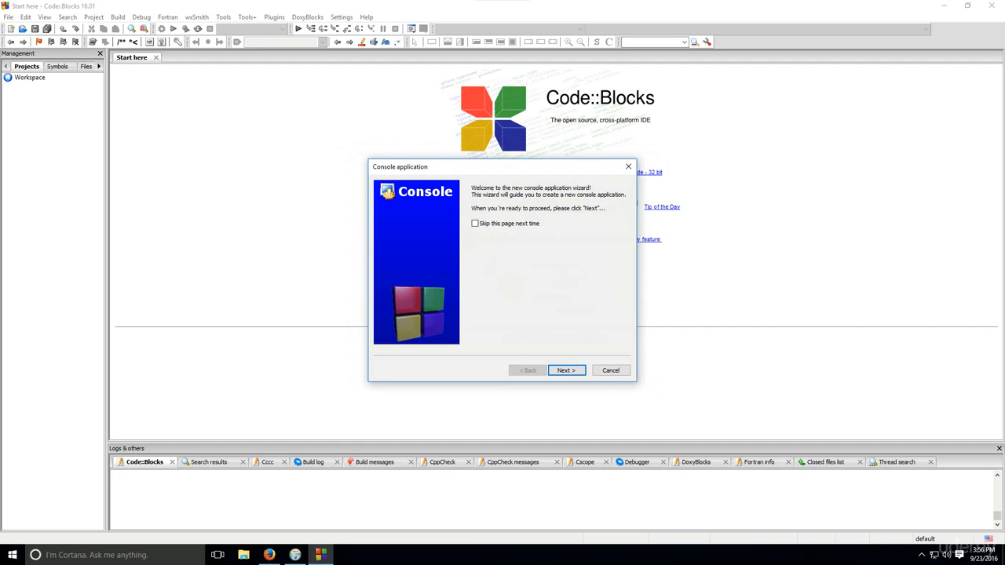
left_click(565, 370)
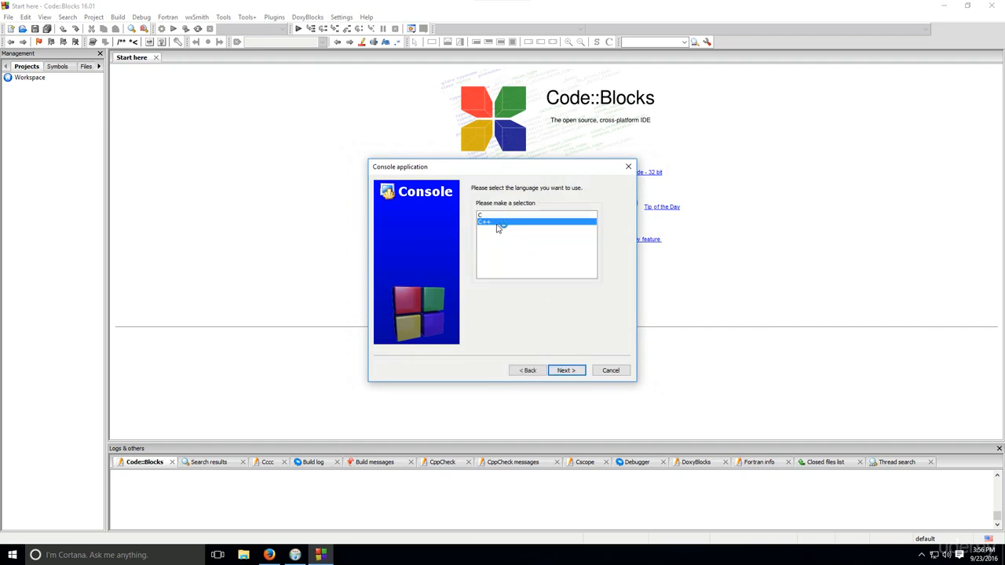
left_click(566, 371)
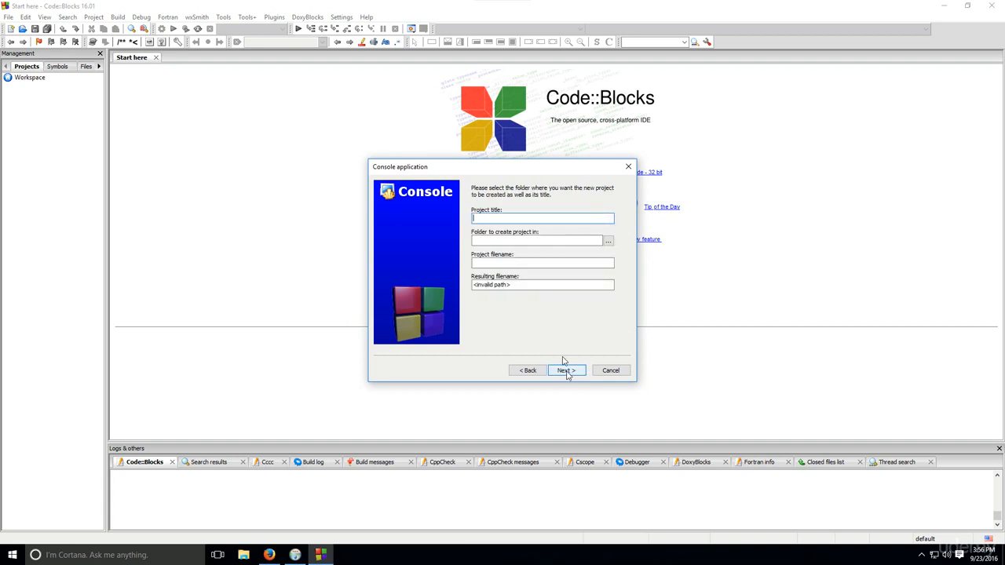
Title the project rehgrthrthrt, place it on the Desktop, and create it with GNU GCC Compiler and the default Debug and Release configurations
type("rehgrthrthrt")
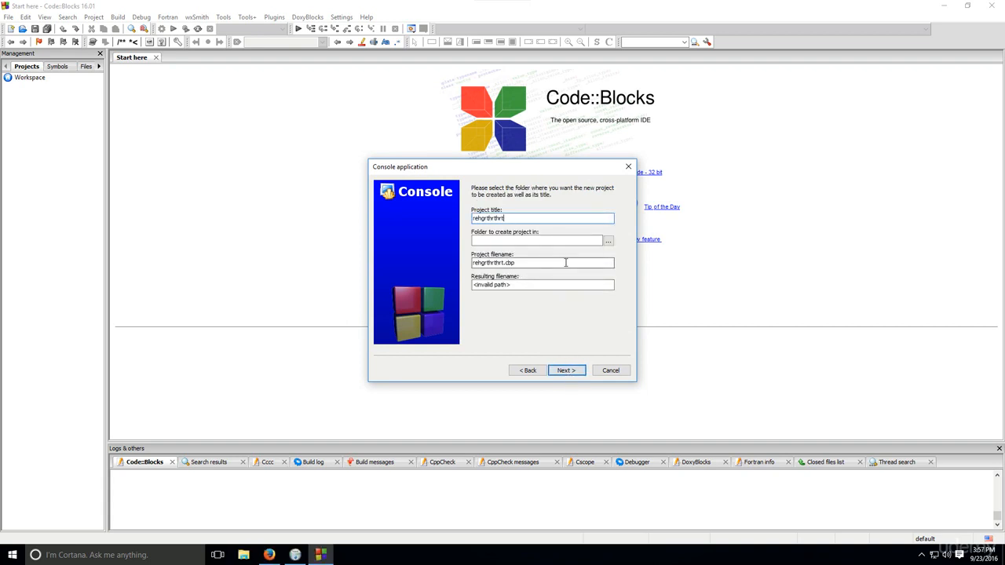
left_click(607, 241)
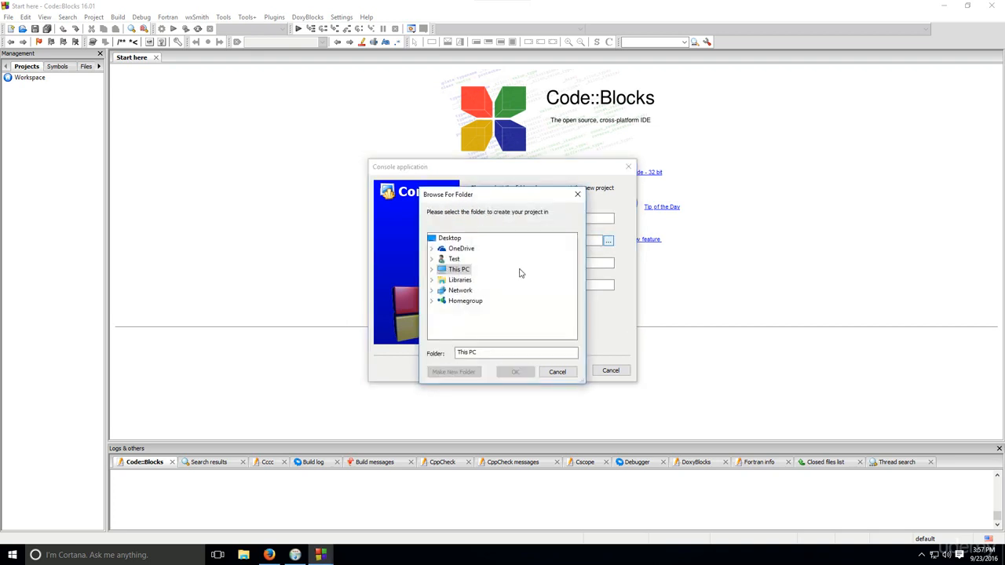
left_click(449, 238)
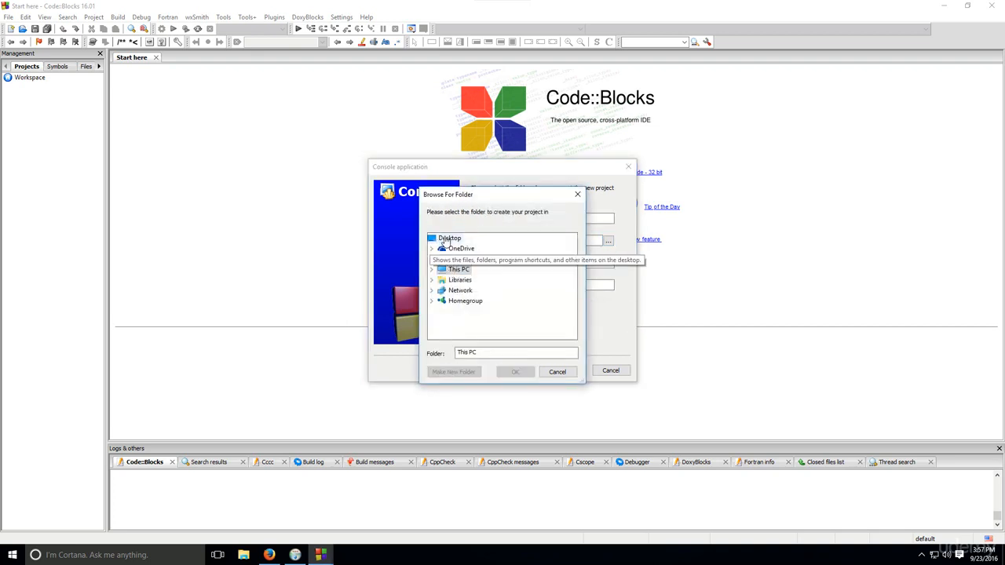
left_click(517, 373)
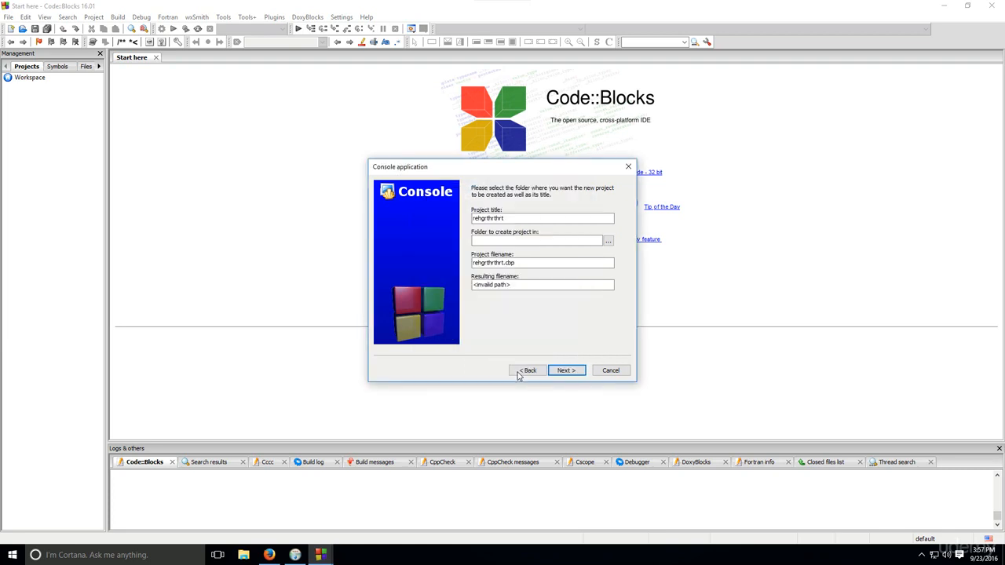
left_click(578, 370)
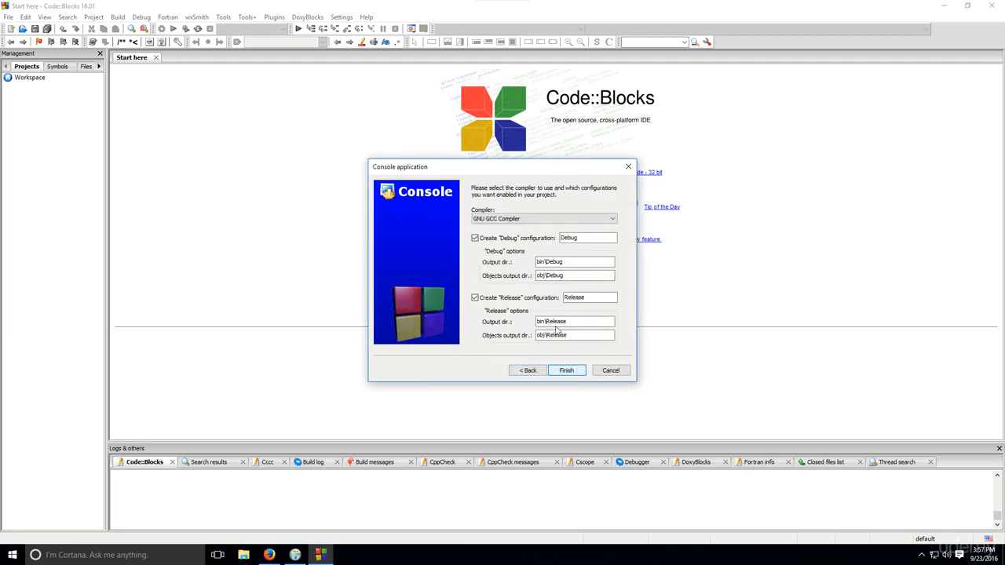
left_click(568, 371)
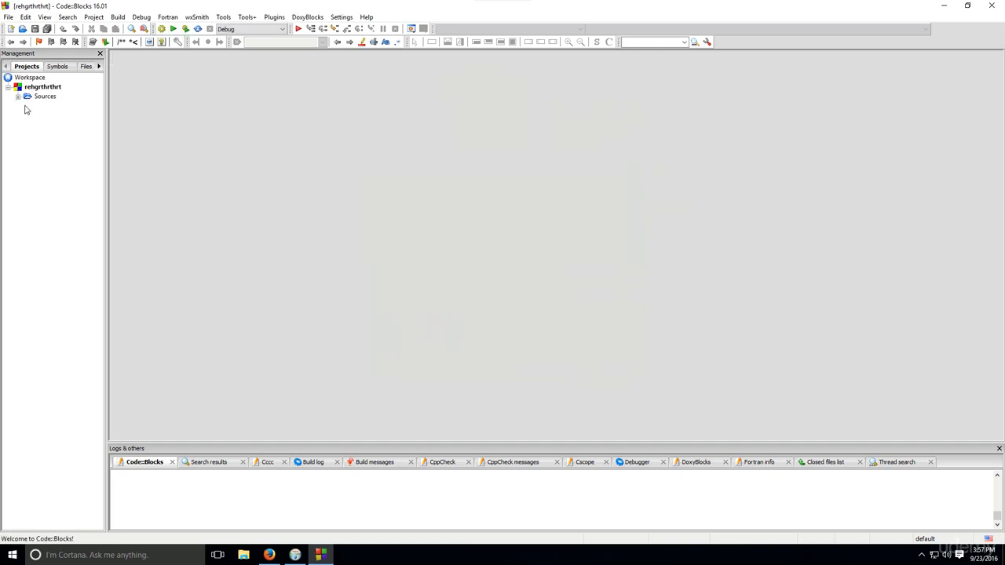
Open main.cpp from the project's Sources folder and enlarge the code text in the editor
left_click(18, 96)
double_click(56, 105)
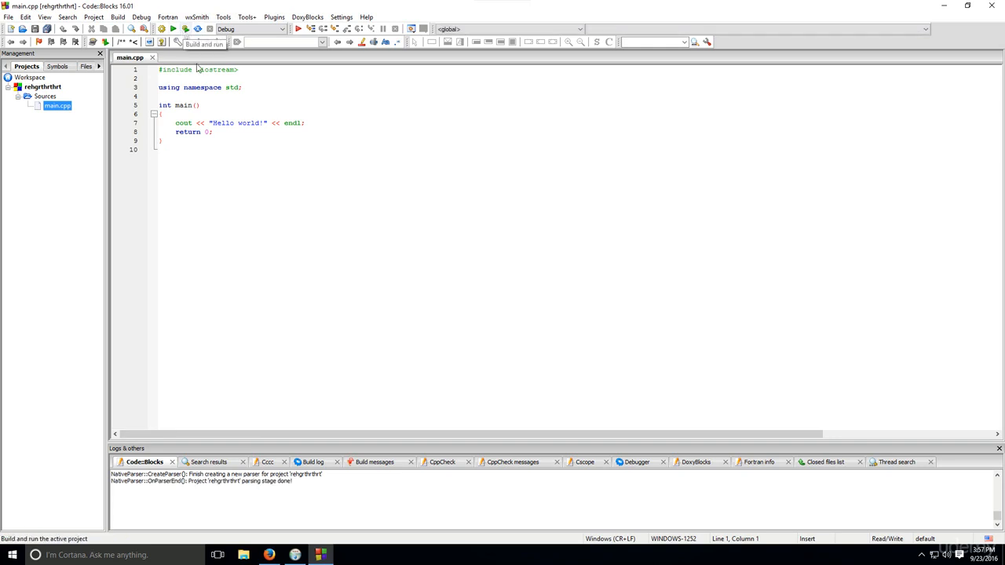
left_click(247, 123)
scroll(298, 174, "up", 1)
scroll(298, 174, "up", 4)
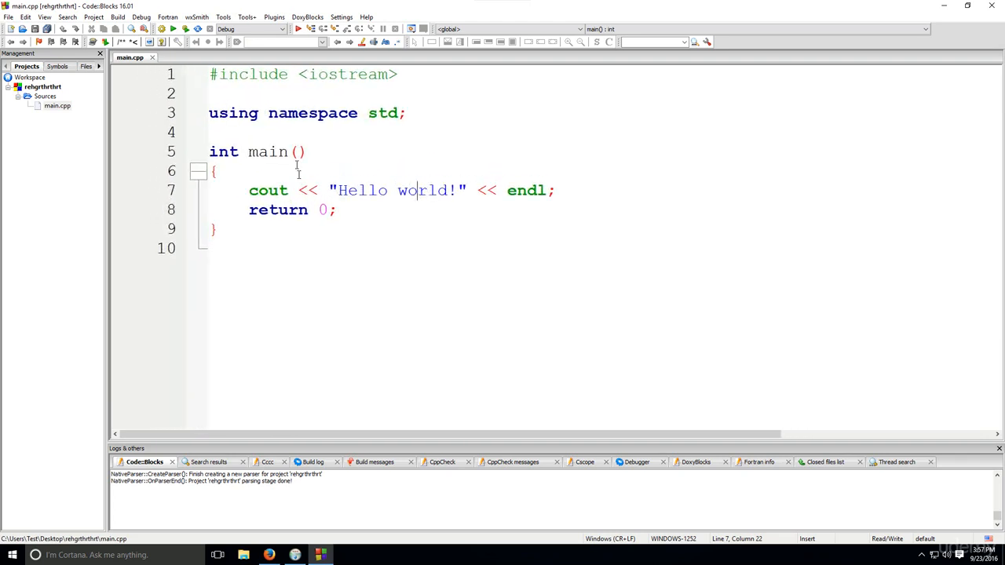
Build and run the project, inspect the first line of its console output, and close the console window
left_click(186, 29)
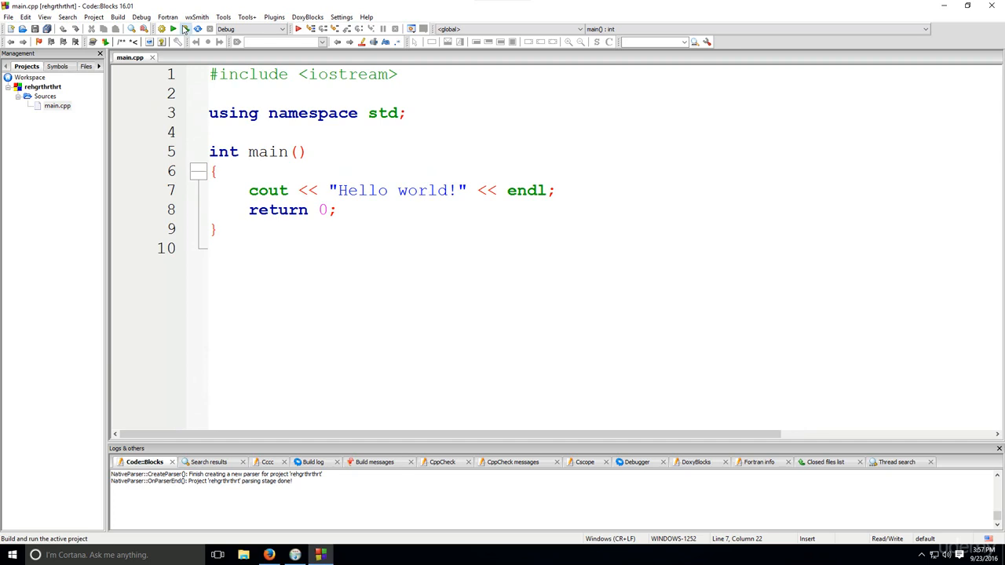
left_click_drag(74, 89, 99, 92)
left_click(251, 127)
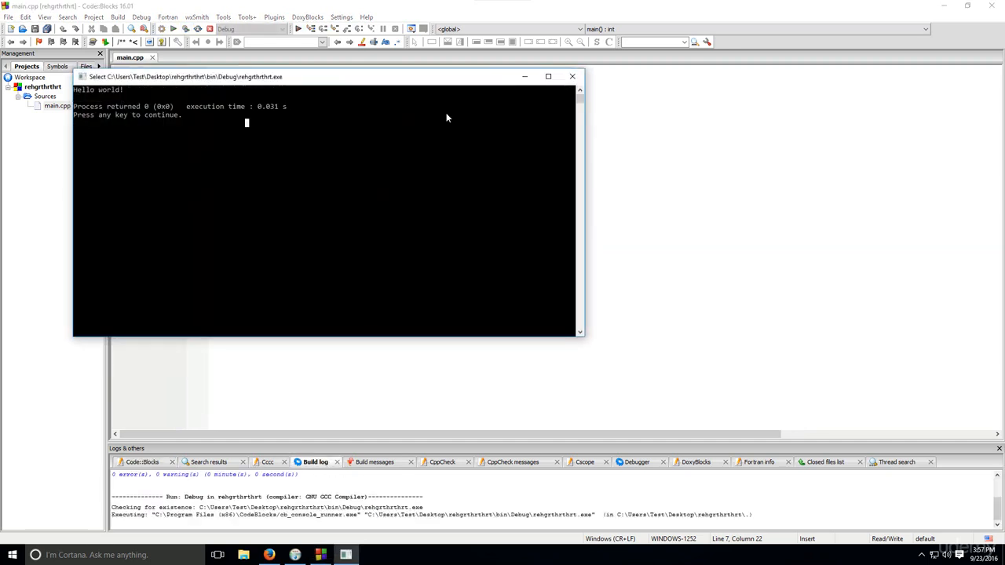
left_click(573, 76)
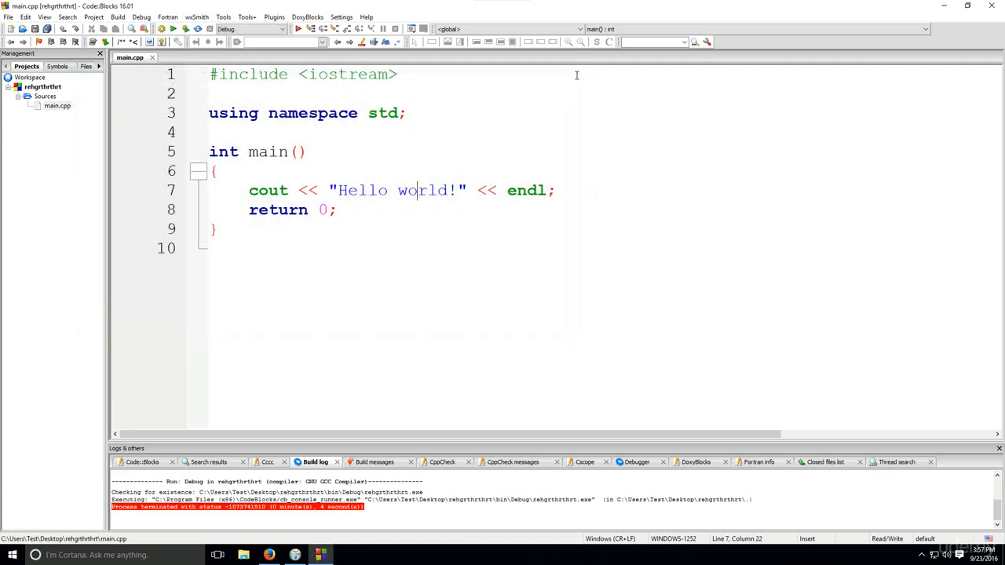